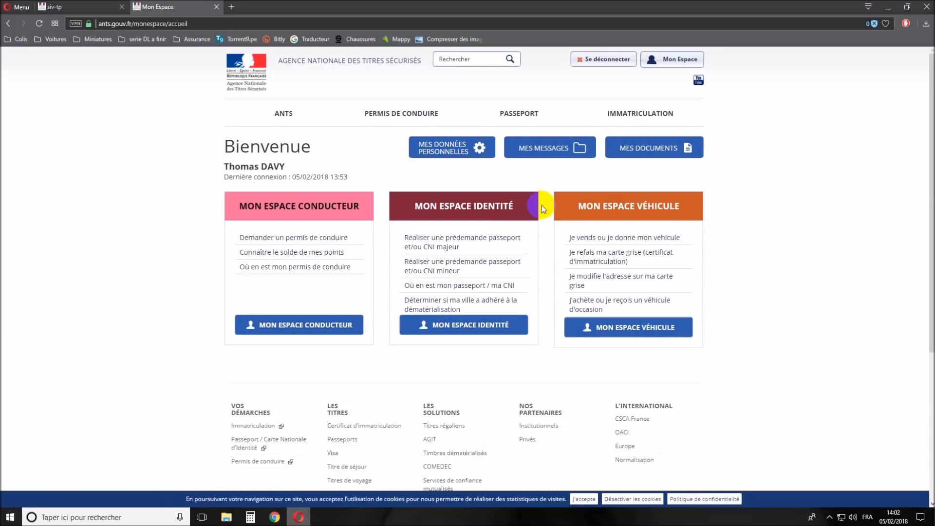
- Accept the cookie notice and open 'J'achète ou je reçois un véhicule d'occasion' in the vehicle space
left_click(582, 498)
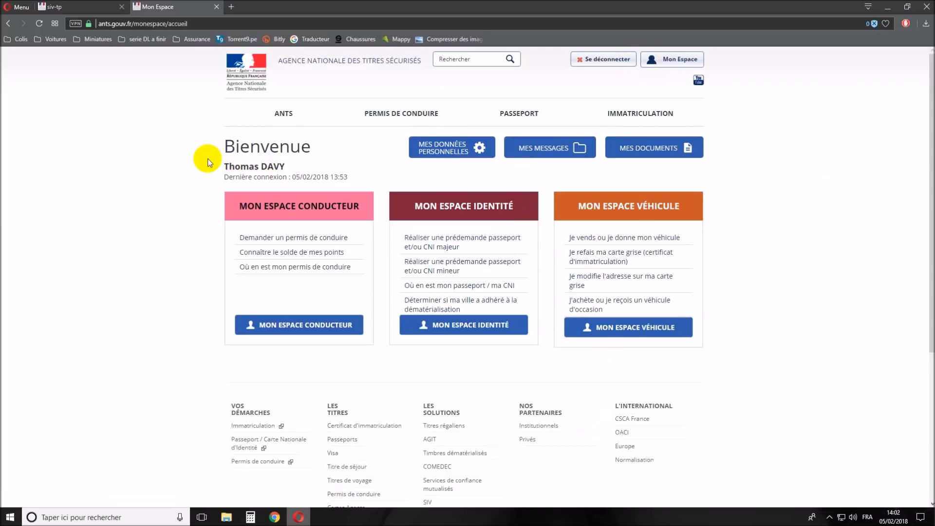
left_click(581, 208)
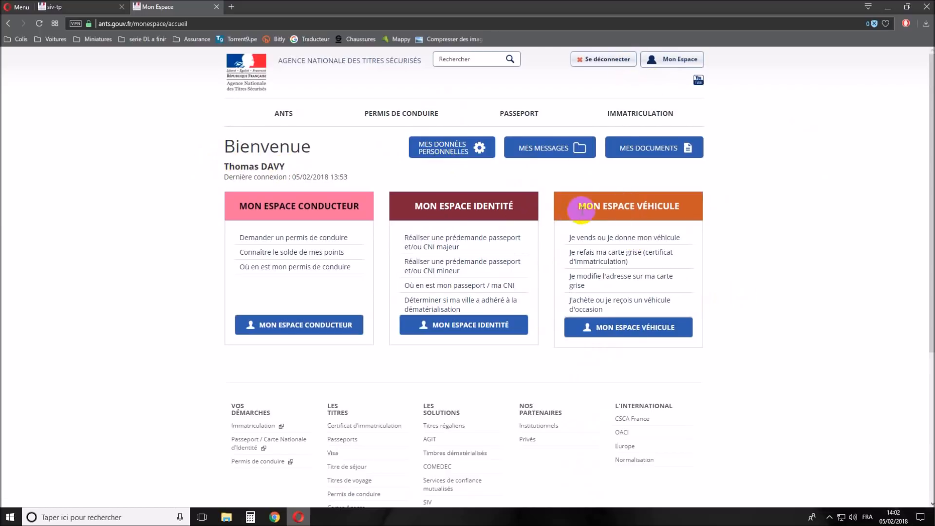
left_click(561, 207)
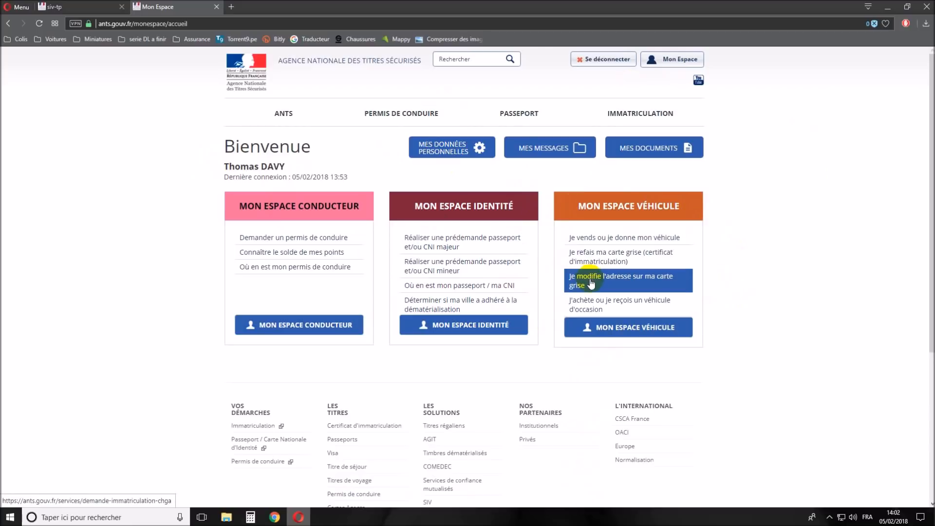
left_click(636, 304)
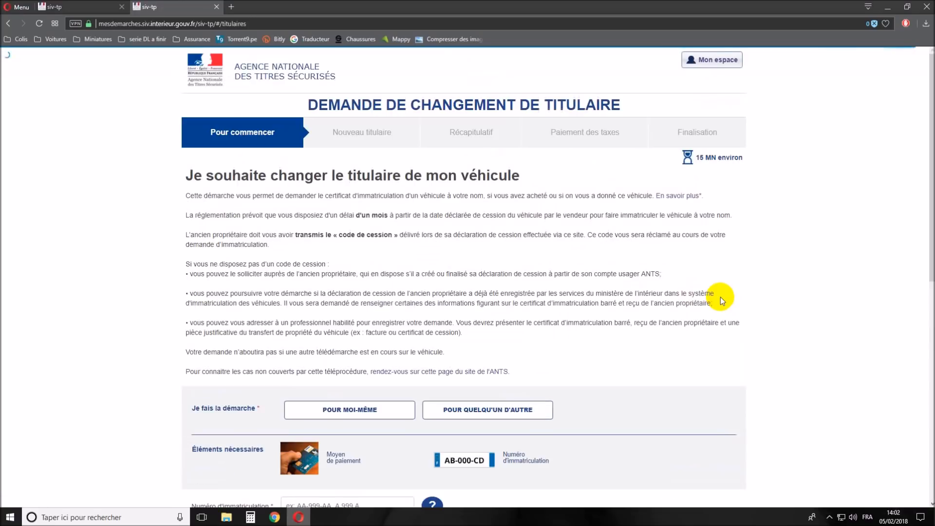
- Declare the request for yourself, enter the vehicle's registration number, and answer Non to the cession code
left_click_drag(193, 176, 498, 176)
left_click(314, 246)
left_click_drag(223, 235, 428, 268)
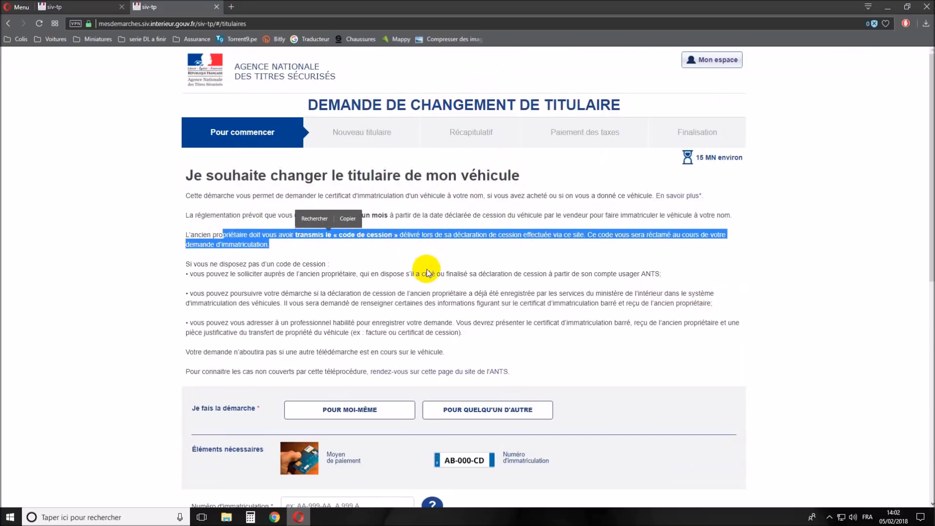
left_click(427, 255)
scroll(426, 253, "down", 3)
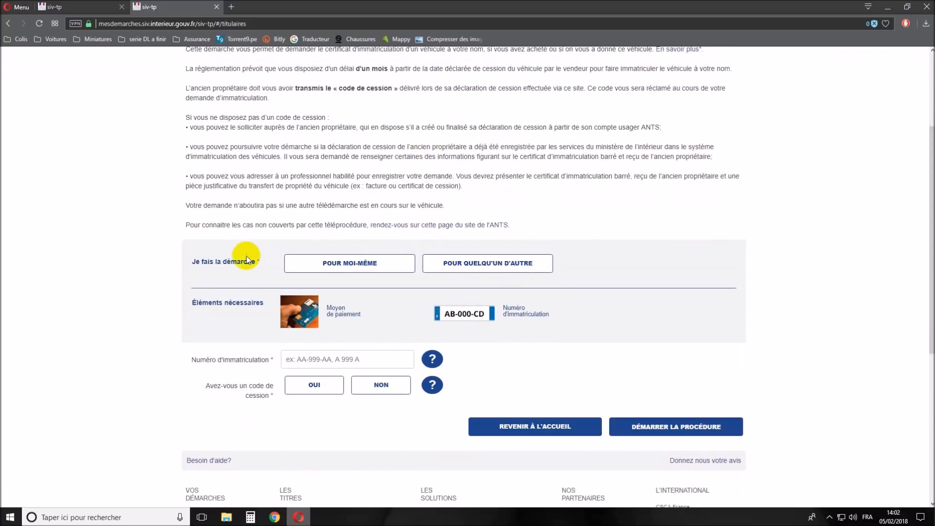
left_click(339, 266)
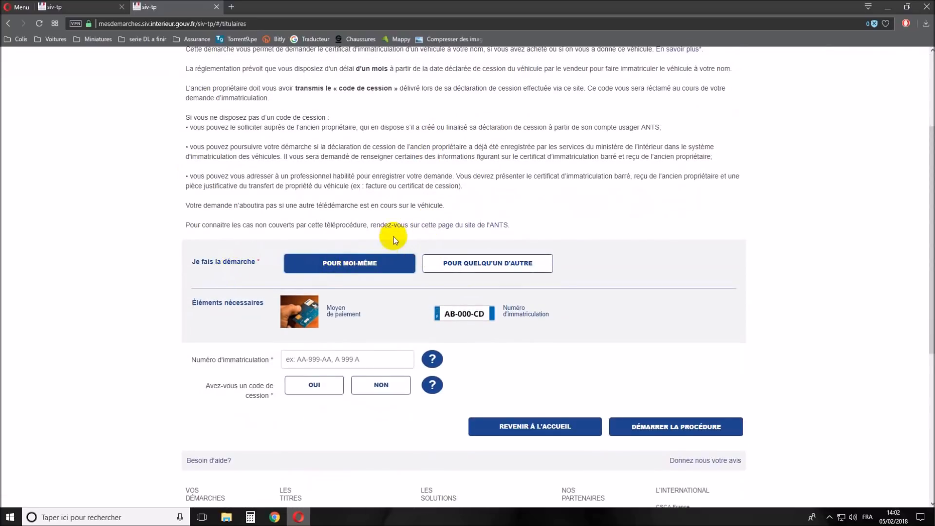
scroll(394, 237, "down", 2)
left_click(325, 261)
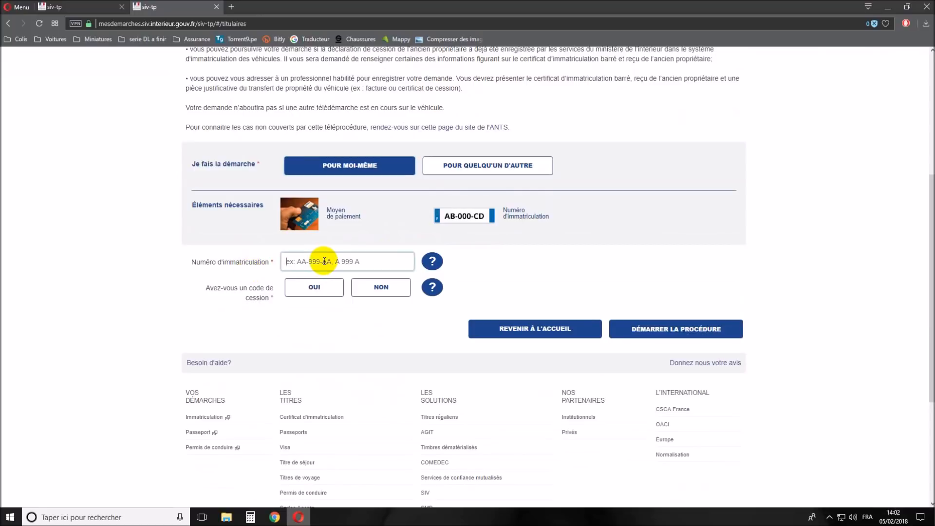
type("BG-093-AX")
left_click(370, 290)
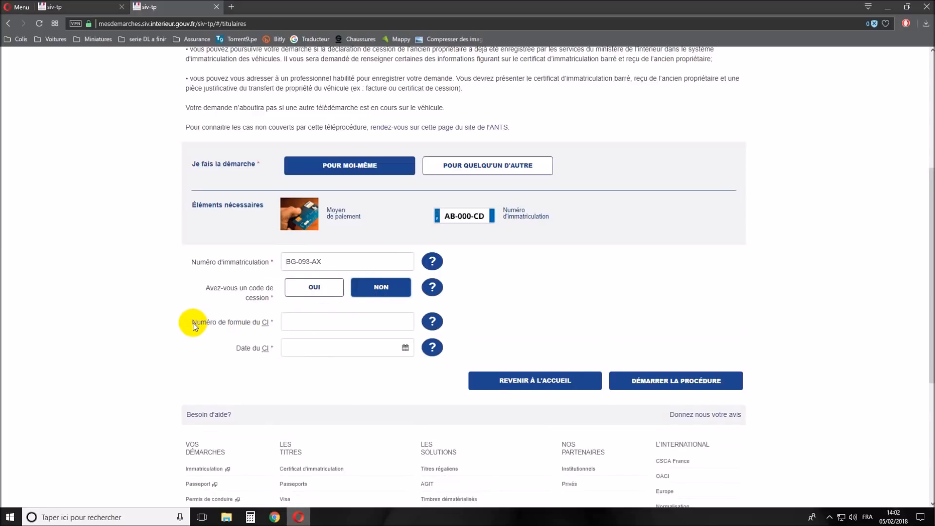
- Enter the certificate formula number and date 30/04/2012, then start the procedure
left_click_drag(194, 325, 280, 326)
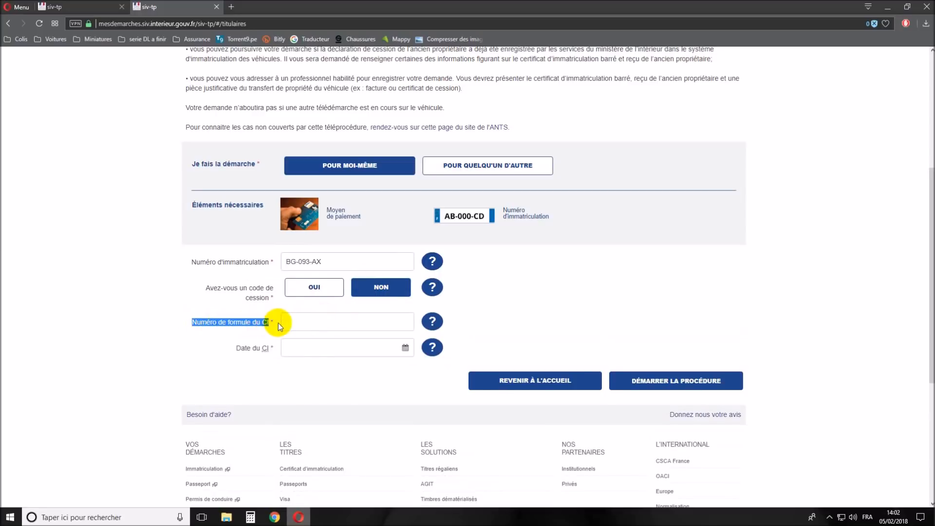
left_click(310, 320)
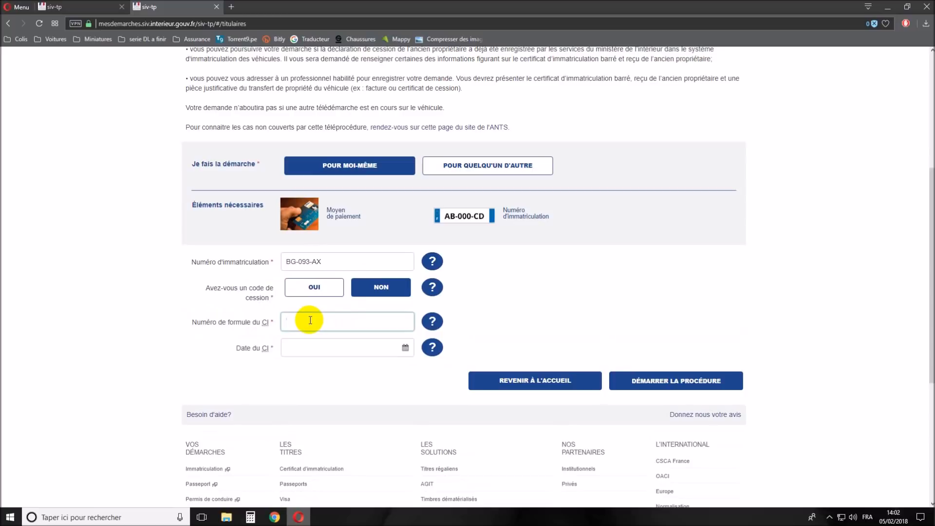
left_click(307, 348)
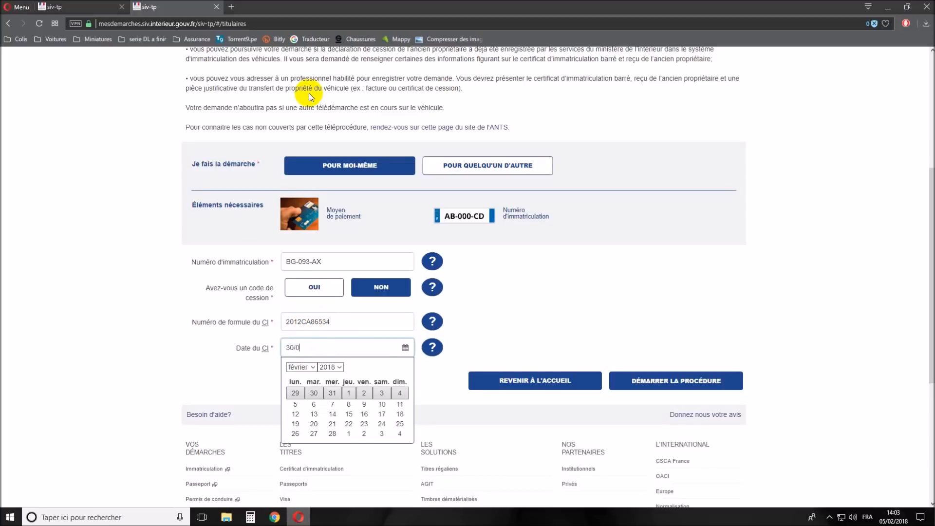
type("30/04/2012")
left_click(432, 382)
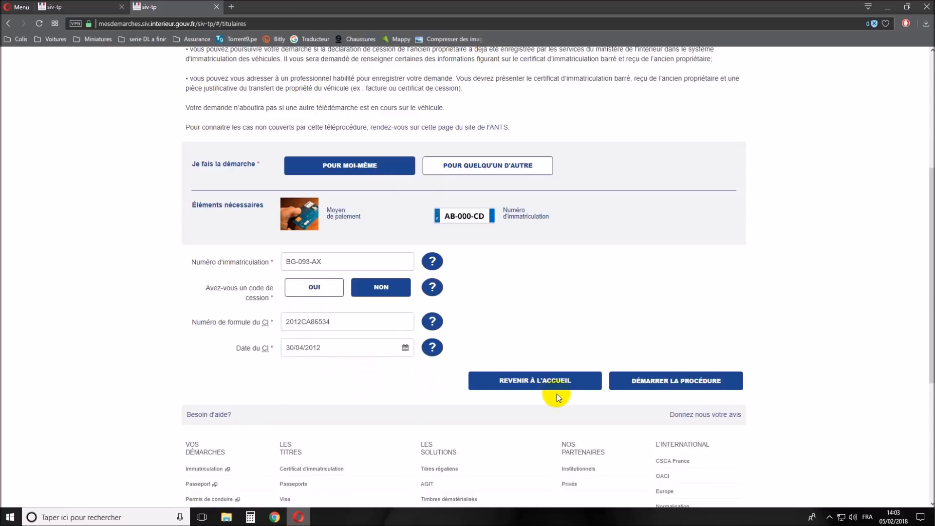
left_click(689, 382)
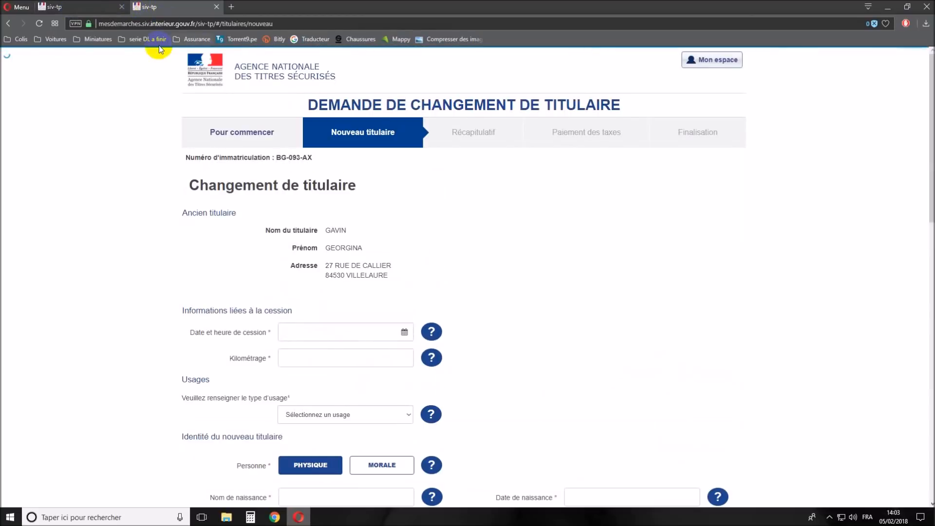
- Browse the Nouveau titulaire form and try jumping to the Récapitulatif, Paiement and Finalisation steps
scroll(509, 259, "down", 2)
left_click_drag(280, 132, 387, 177)
scroll(417, 183, "up", 1)
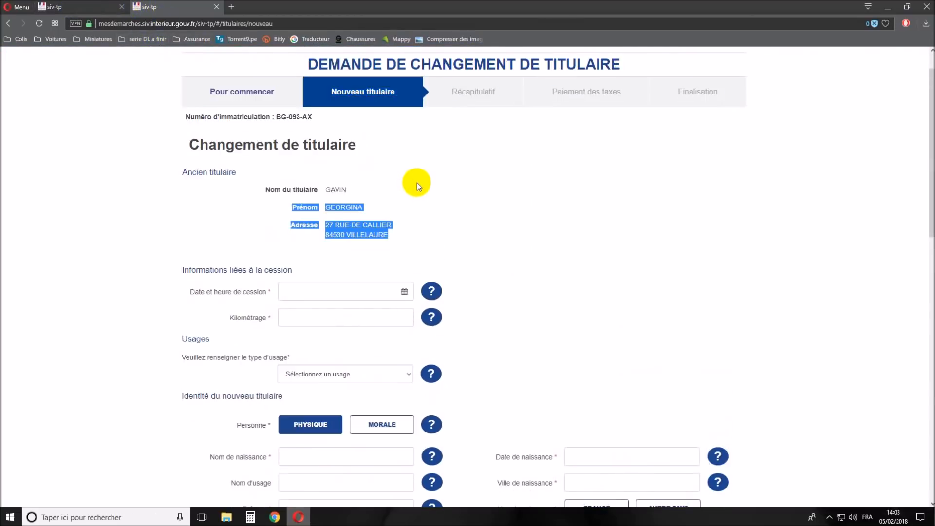
left_click(475, 190)
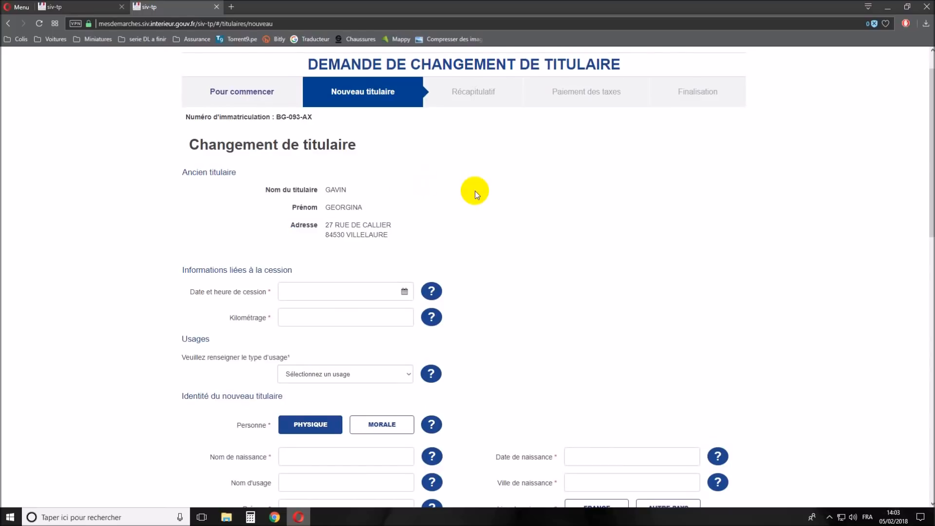
scroll(463, 210, "down", 1)
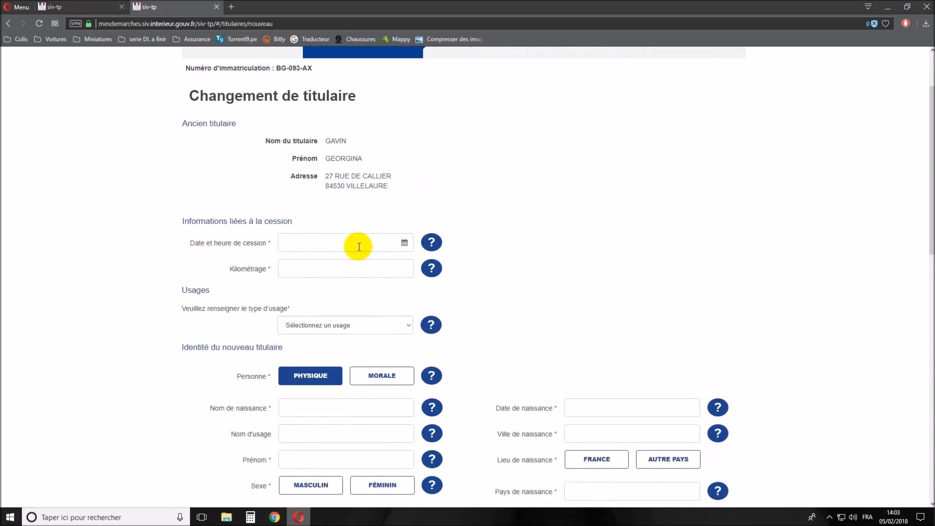
scroll(320, 273, "down", 5)
scroll(317, 281, "down", 2)
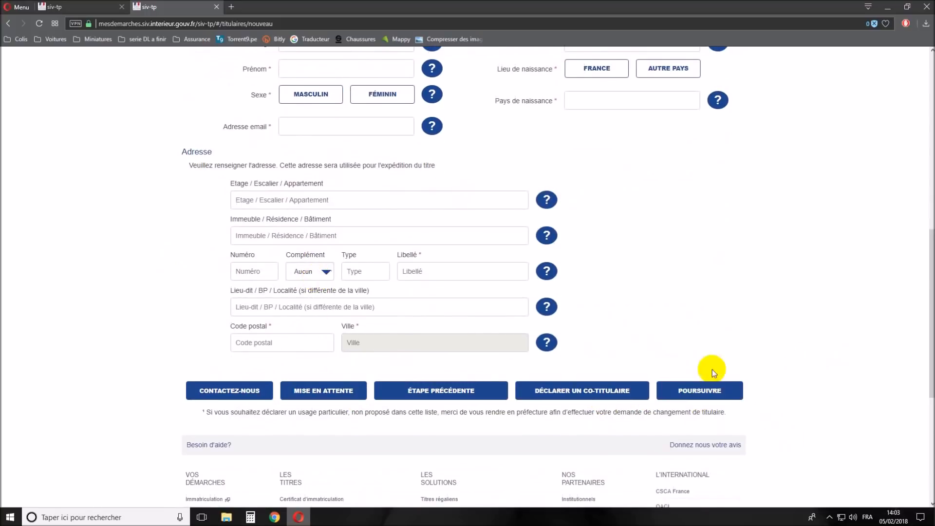
scroll(708, 307, "up", 8)
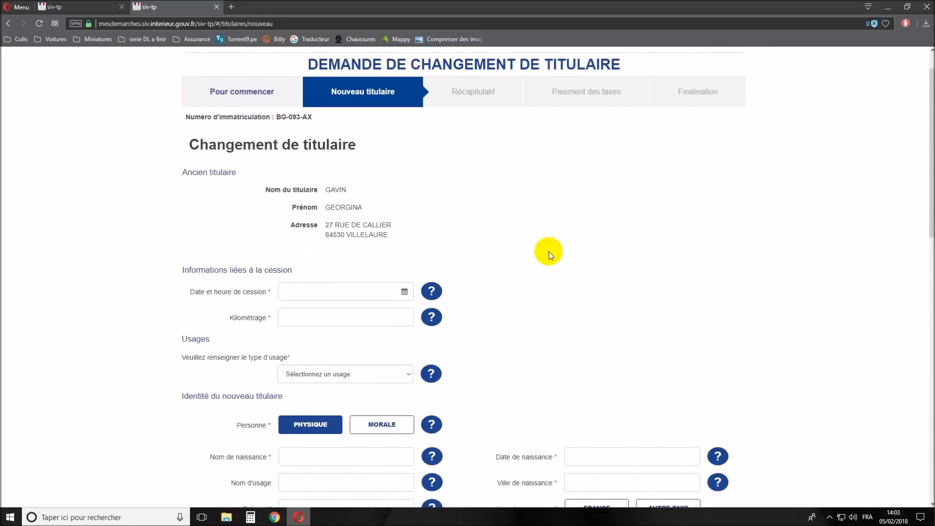
left_click(461, 93)
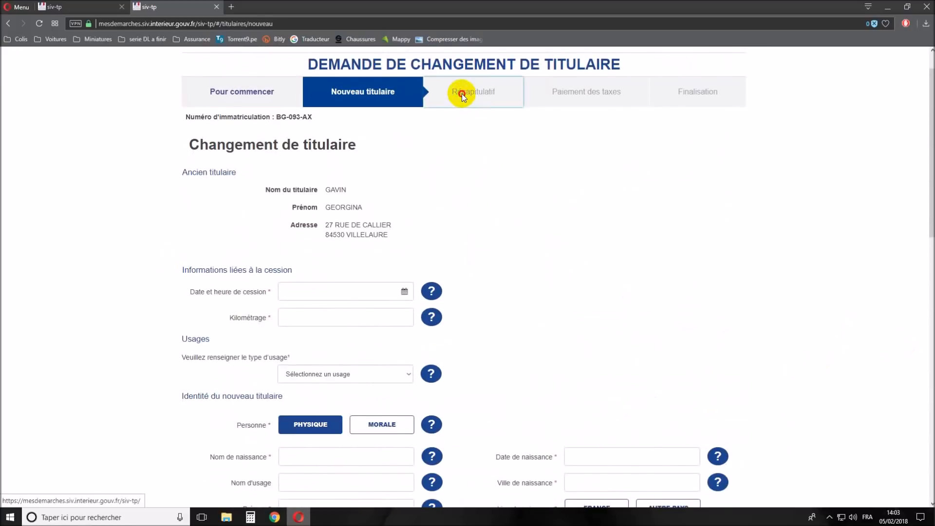
left_click(582, 97)
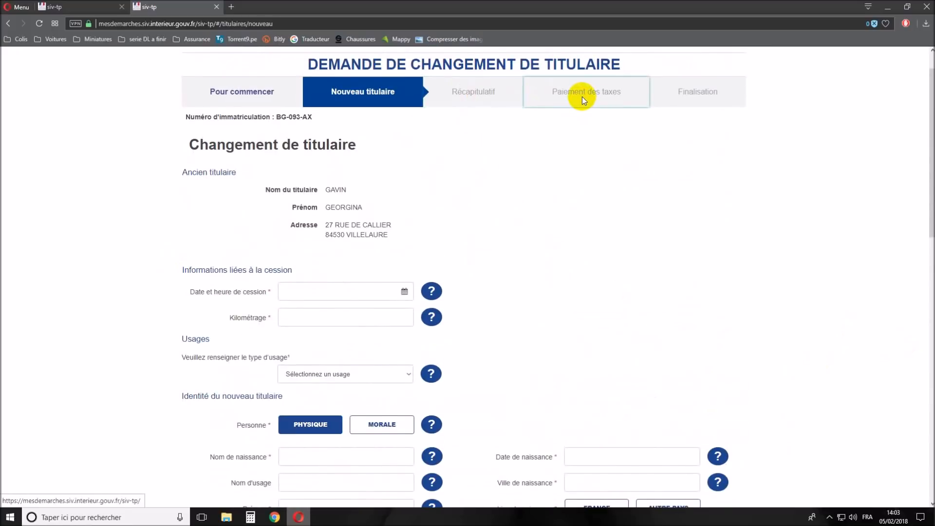
left_click(706, 96)
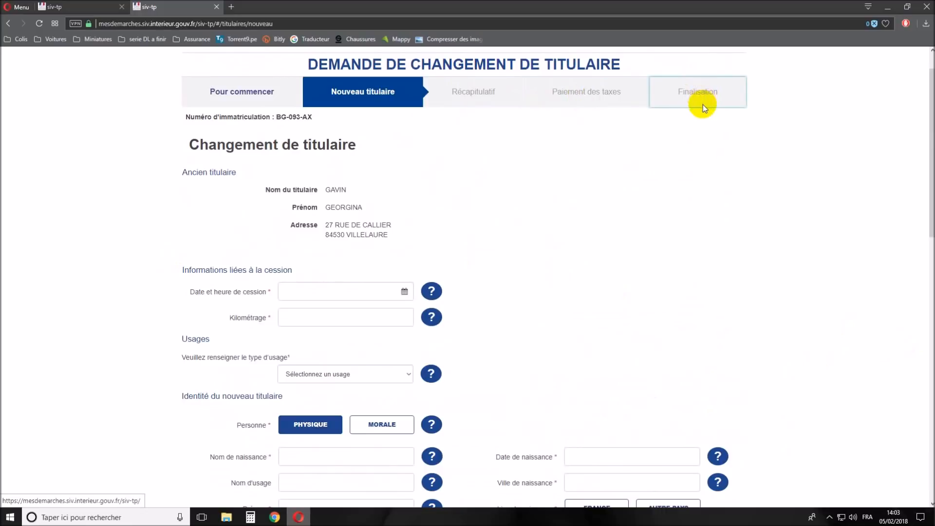
- Scroll back to the top of the form and return to Mon espace
scroll(695, 155, "down", 7)
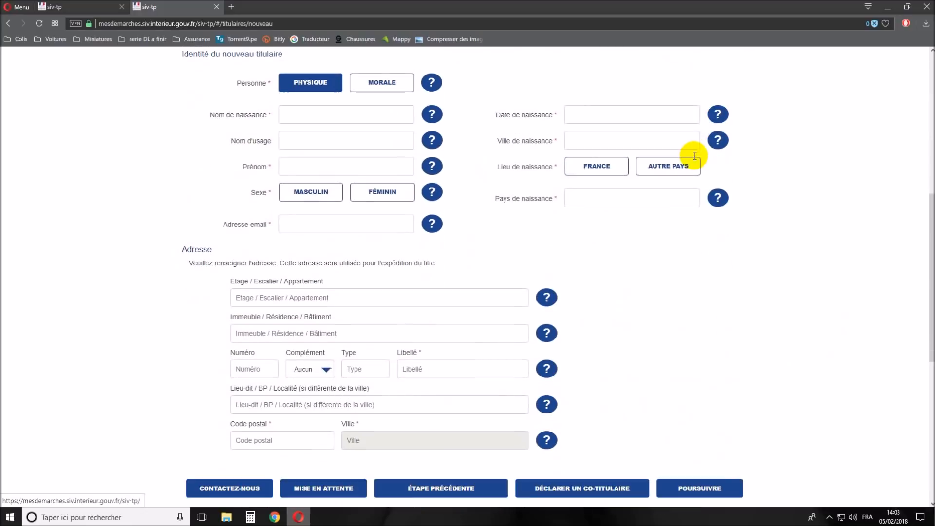
scroll(660, 237, "down", 2)
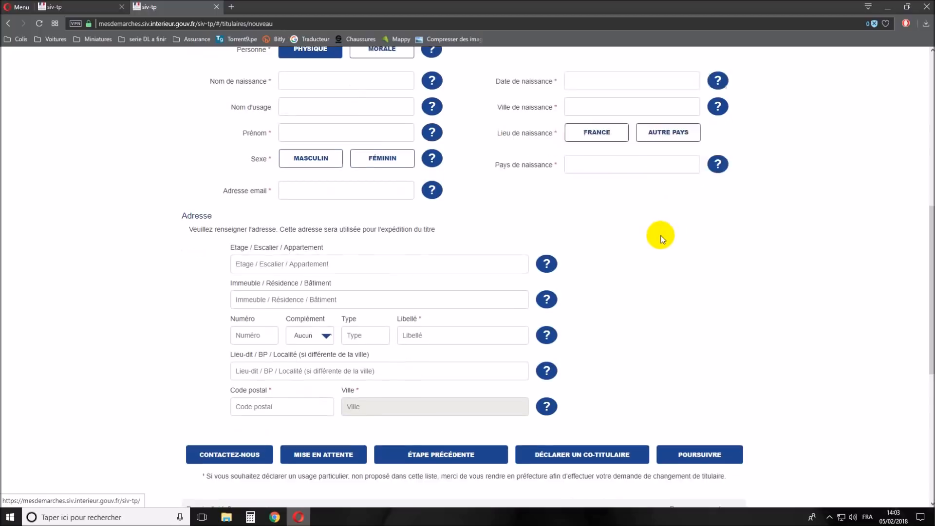
scroll(660, 238, "down", 2)
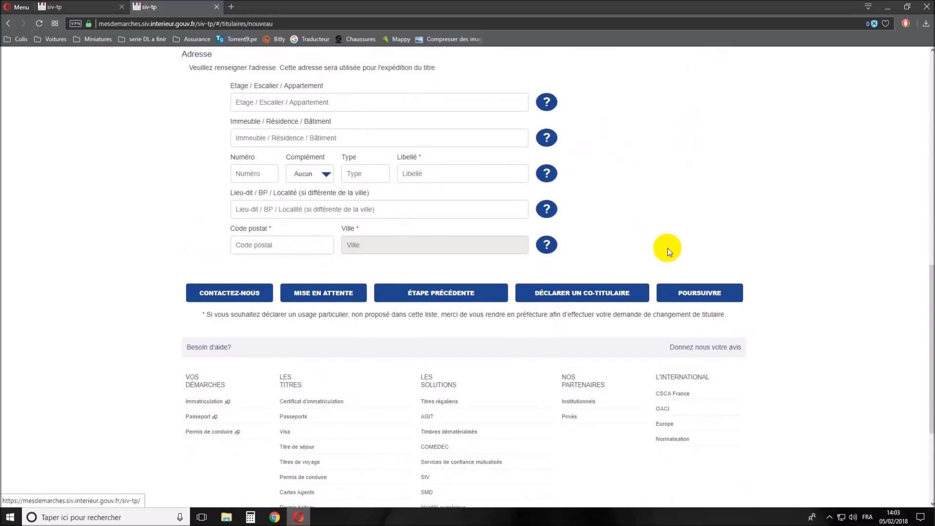
scroll(526, 246, "up", 15)
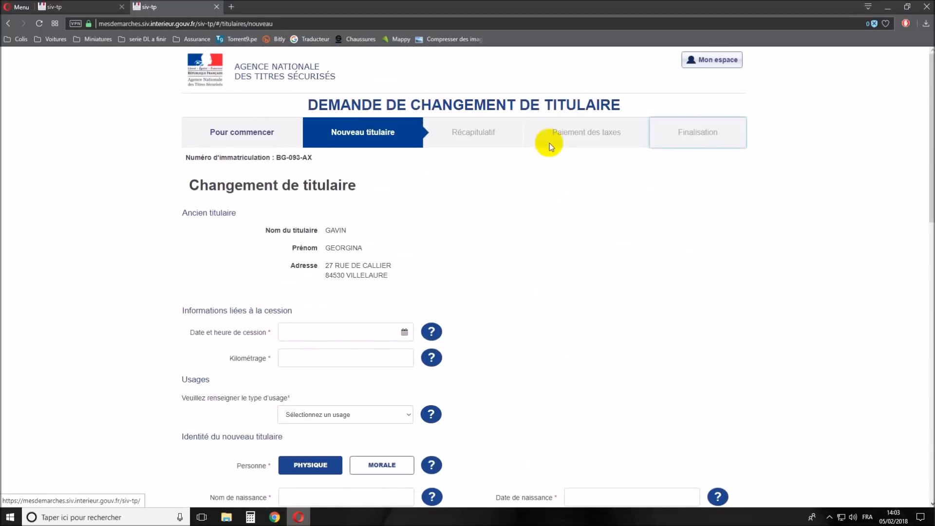
left_click(708, 61)
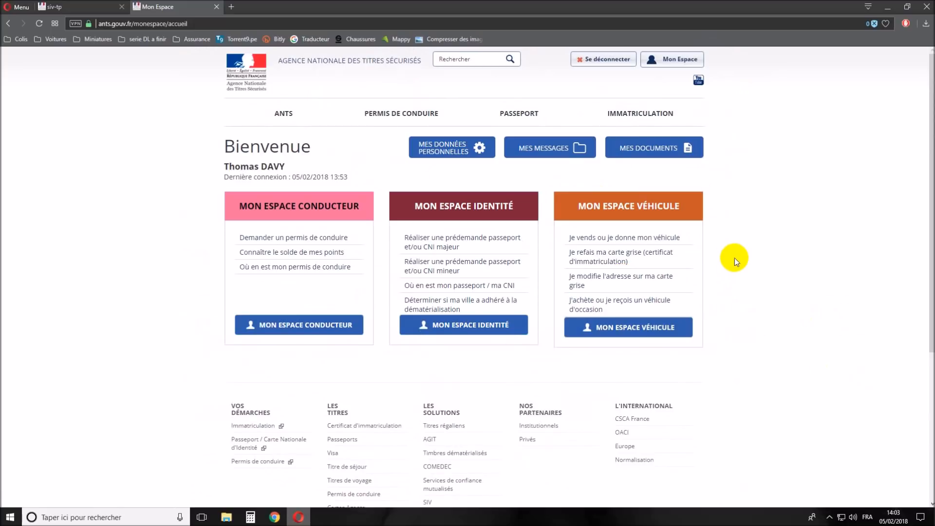
- Look over the Conducteur, Identité and Véhicule cards on the Mon Espace page
left_click_drag(552, 203, 749, 207)
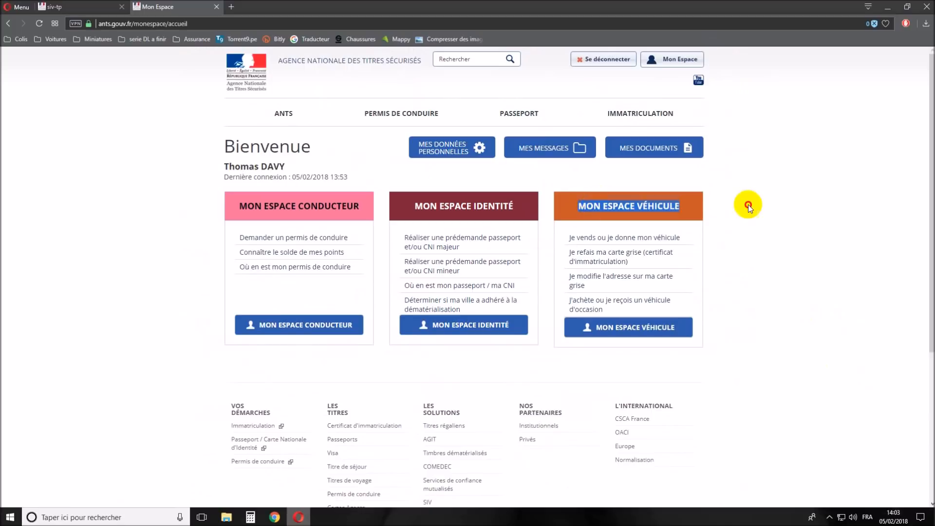
left_click(765, 208)
scroll(758, 233, "down", 4)
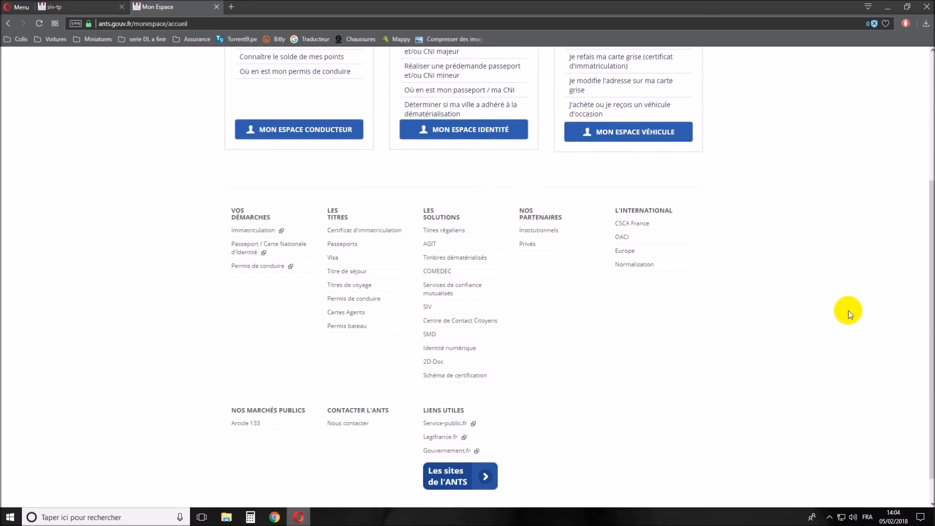
scroll(849, 309, "up", 4)
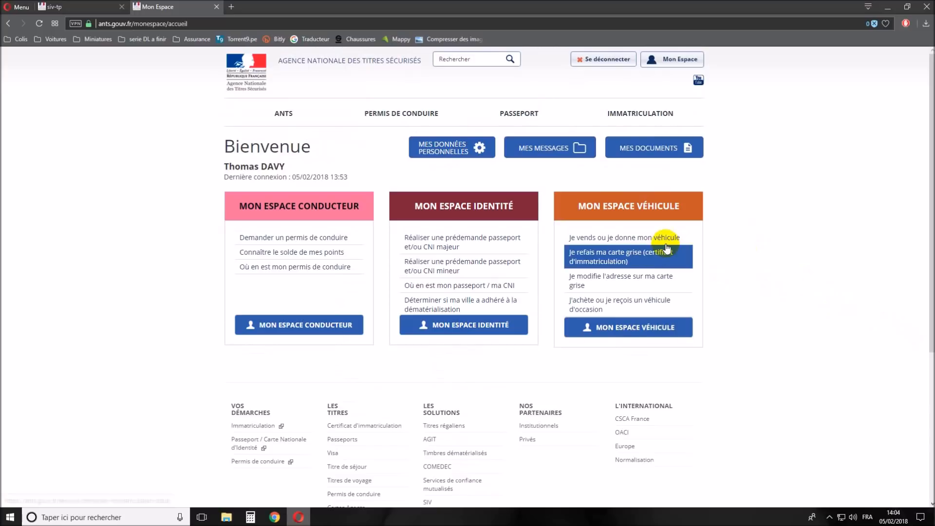
- In Mon Espace Véhicule, add a new request of type 'Je souhaite faire une autre demande'
left_click(604, 332)
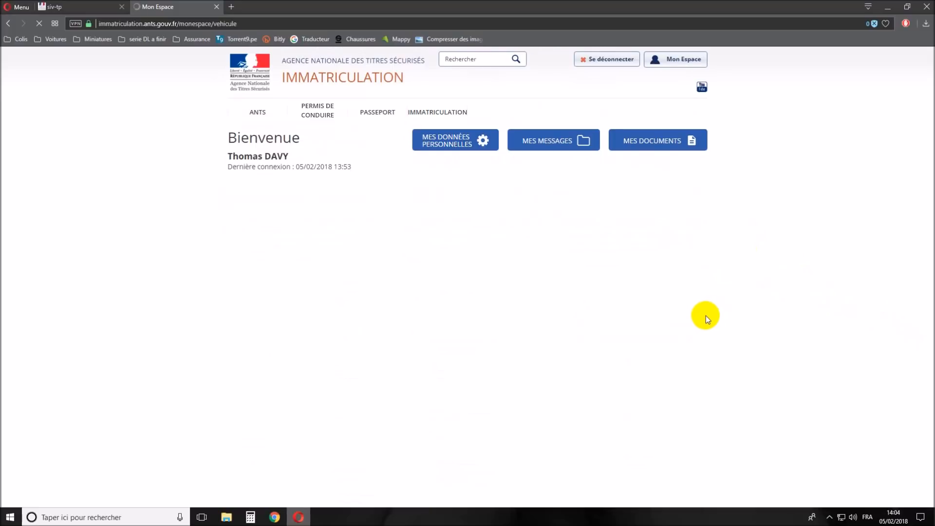
scroll(628, 304, "down", 2)
left_click_drag(382, 194, 553, 201)
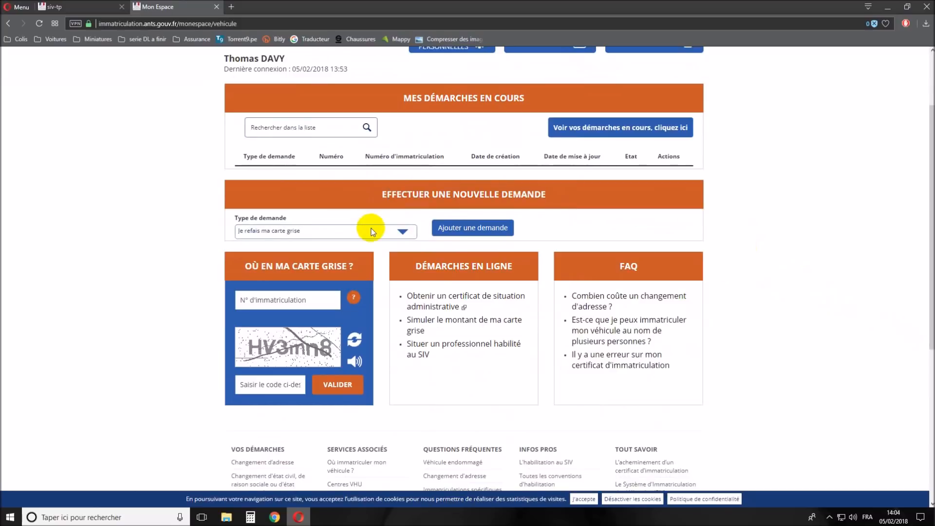
left_click(403, 231)
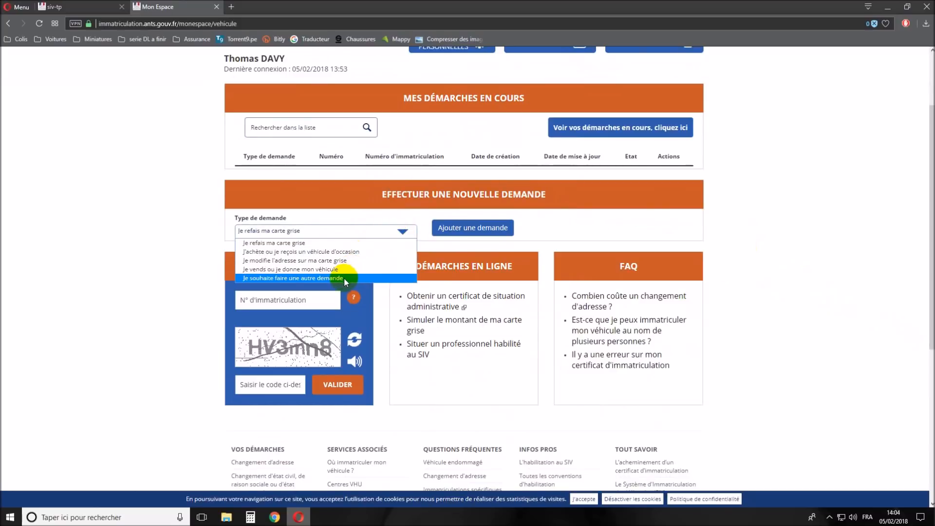
left_click(302, 279)
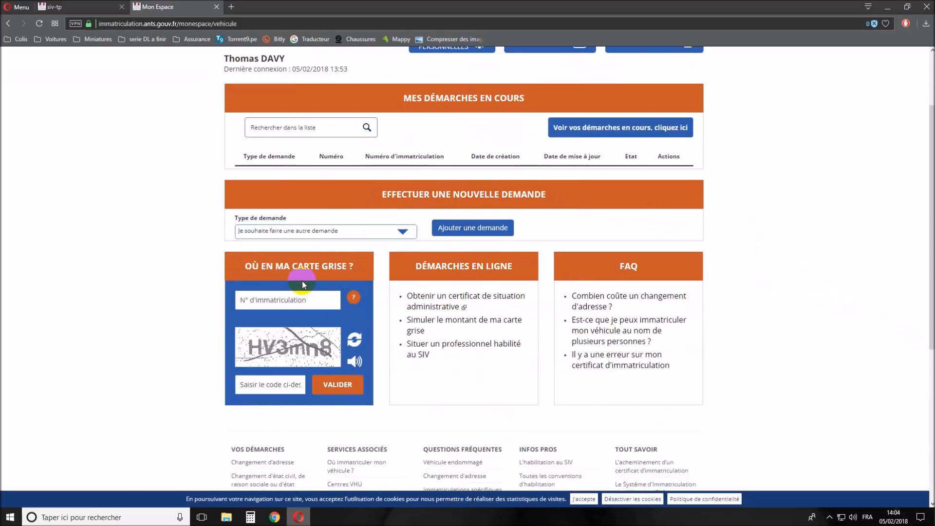
left_click(460, 229)
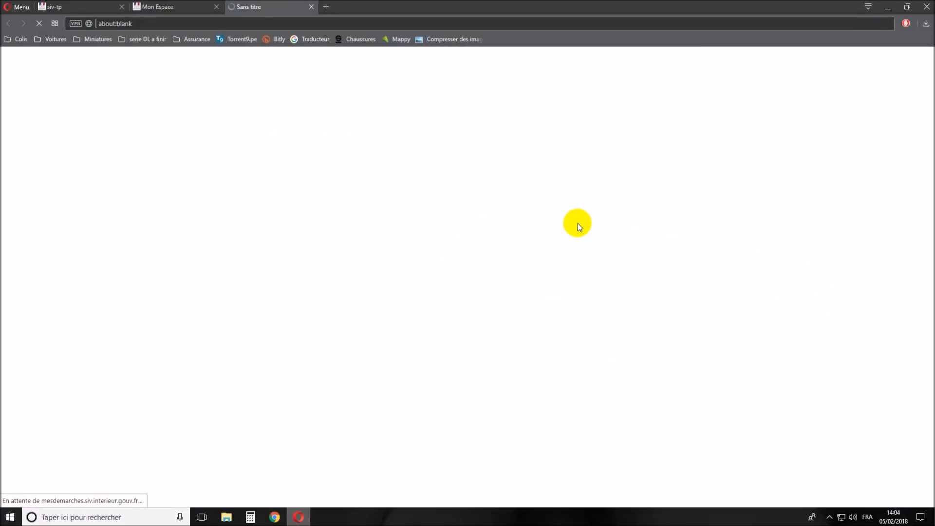
scroll(542, 253, "down", 2)
left_click(371, 214)
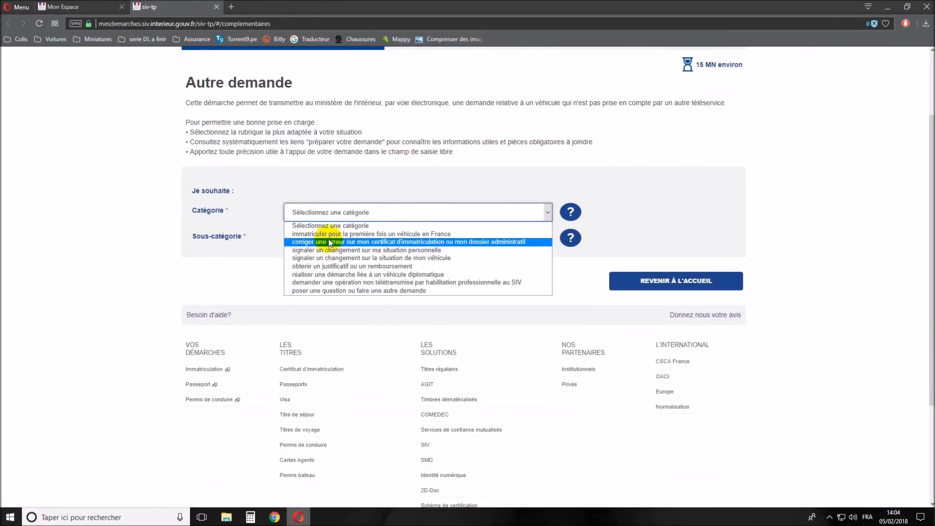
- Set the category to first registration in France and the sub-category to a new vehicle
left_click(429, 235)
left_click(448, 238)
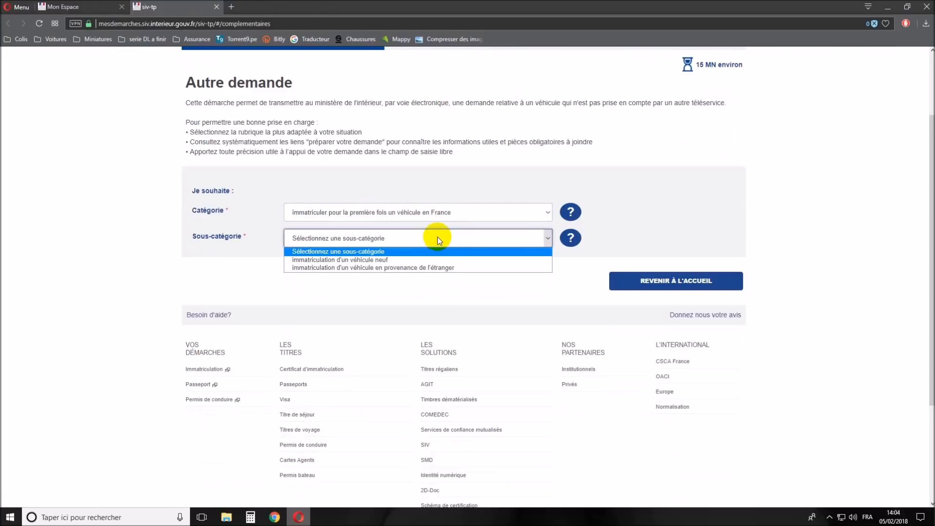
left_click(375, 260)
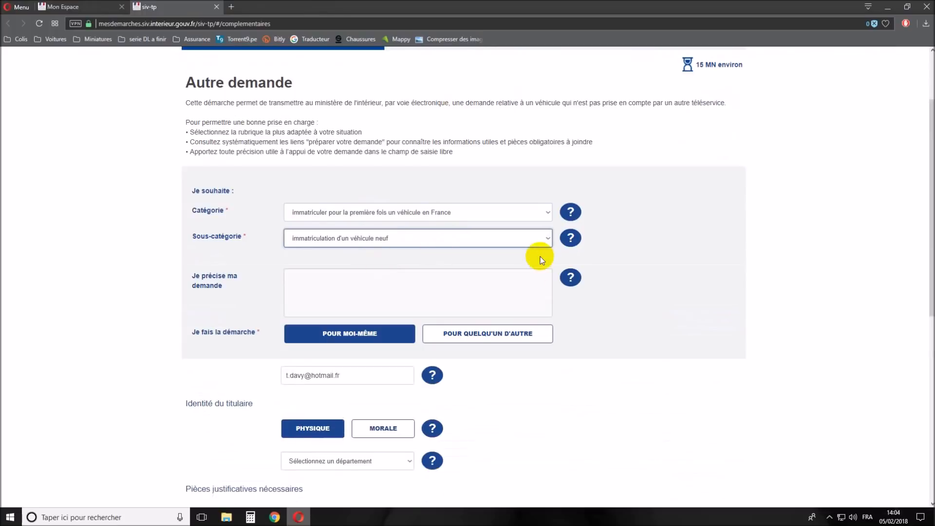
- Describe the request as 'demande d'immatriculation d'un vehicule' in Je précise ma demande
left_click(328, 273)
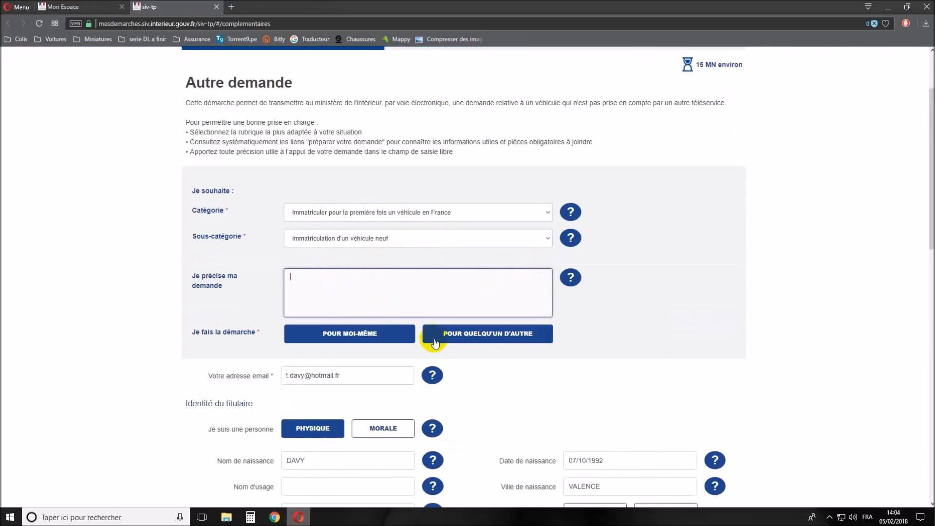
type("demande d'immatirv")
key("BackSpace")
type("culation d'un vbehicu")
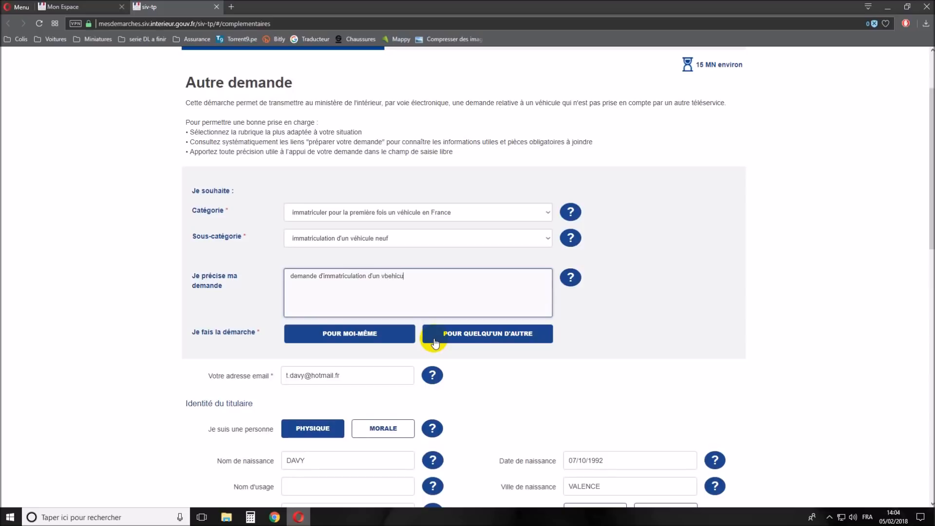
key("BackSpace")
key("BackSpace")
key("BackSpace")
key("BackSpace")
type("hicule vjamais immatriculer (mobylette de")
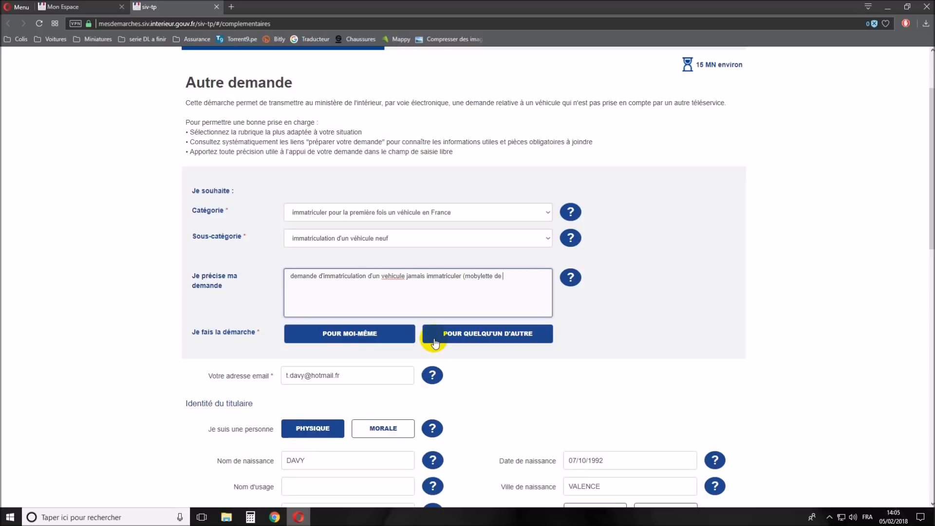
key("BackSpace")
key("BackSpace")
key("BackSpace")
key("BackSpace")
key("BackSpace")
key("BackSpace")
type("an")
type("cienne m")
type("obylette")
type(" mbk")
key("BackSpace")
key("BackSpace")
key("BackSpace")
key("BackSpace")
key("BackSpace")
key("BackSpace")
key("BackSpace")
key("BackSpace")
key("BackSpace")
key("BackSpace")
key("BackSpace")
key("BackSpace")
key("BackSpace")
key("BackSpace")
key("BackSpace")
key("BackSpace")
key("BackSpace")
key("BackSpace")
key("BackSpace")
key("BackSpace")
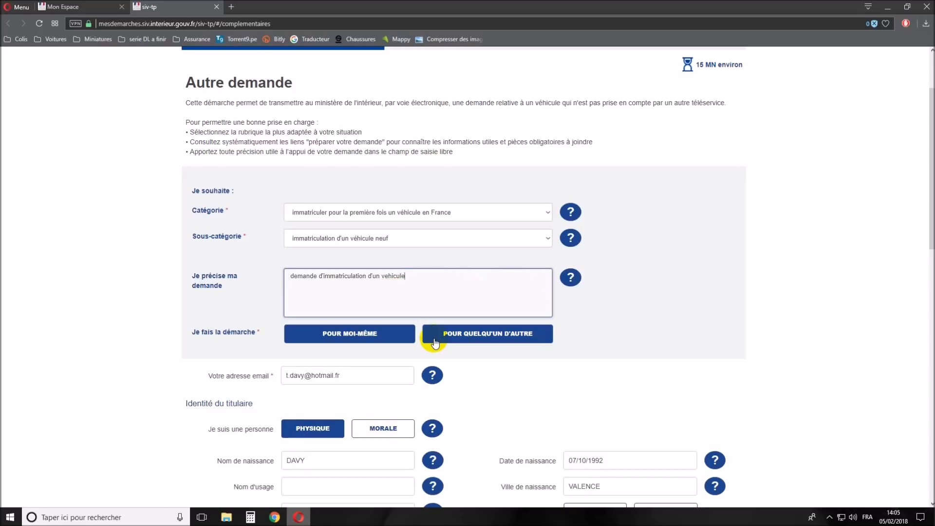
scroll(413, 365, "down", 4)
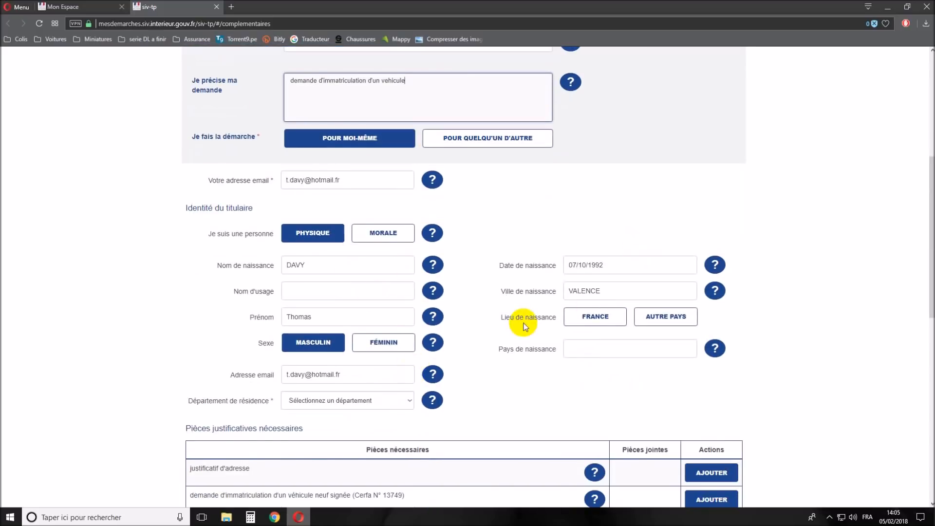
left_click_drag(282, 183, 355, 180)
left_click(542, 198)
scroll(445, 209, "down", 5)
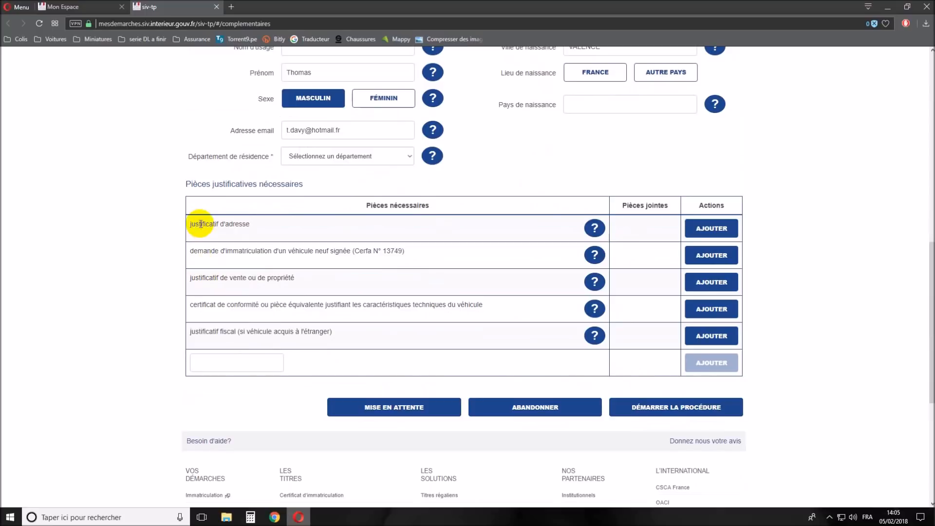
left_click_drag(200, 224, 285, 231)
left_click(283, 225)
left_click(707, 233)
left_click(455, 7)
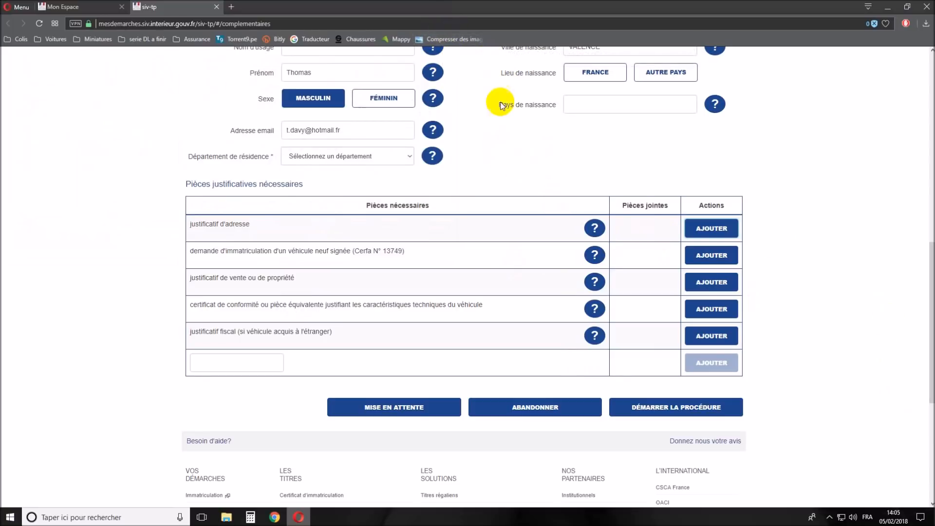
scroll(508, 168, "down", 1)
left_click_drag(194, 202, 435, 207)
left_click_drag(403, 259, 357, 260)
left_click(330, 269)
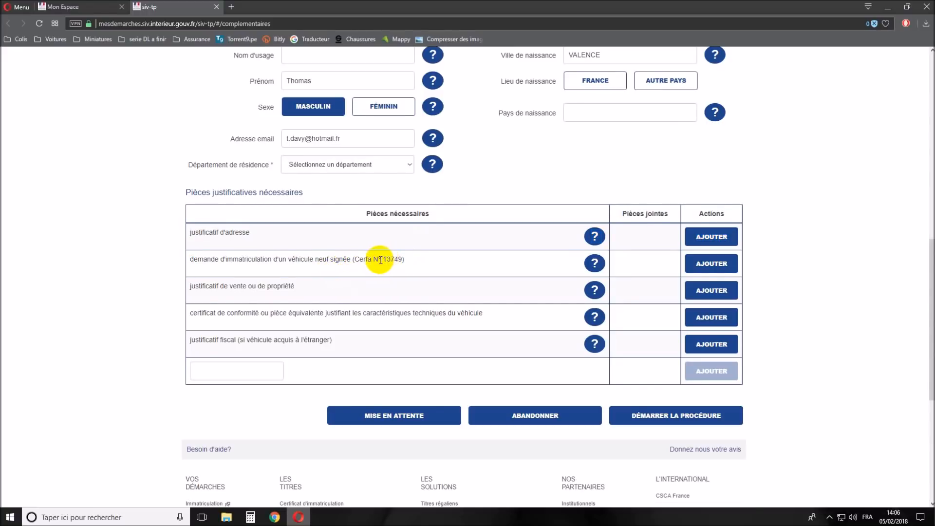
left_click_drag(211, 259, 313, 260)
left_click(362, 267)
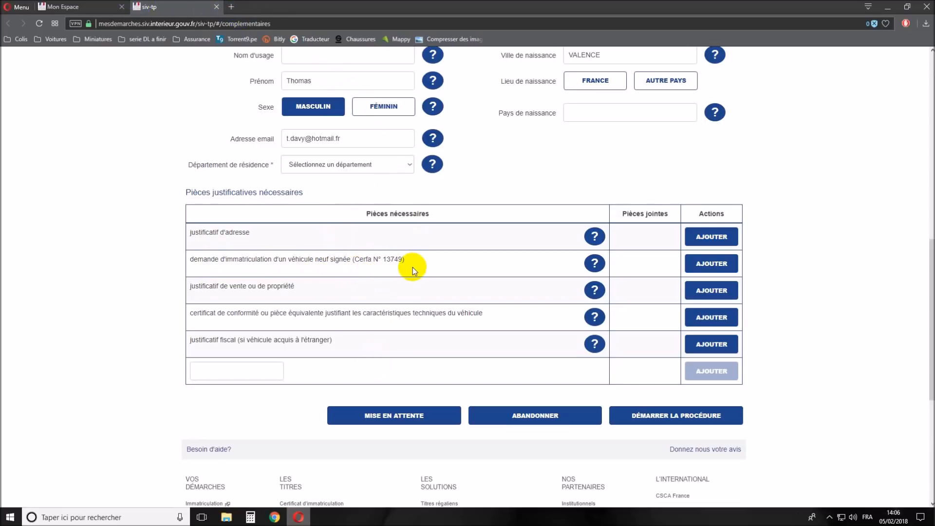
scroll(413, 267, "down", 2)
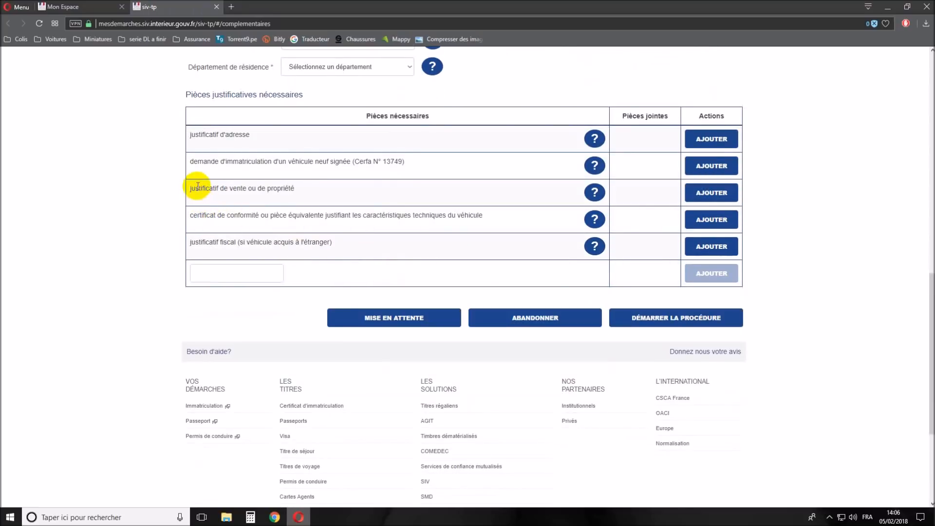
left_click_drag(199, 189, 283, 189)
left_click(316, 194)
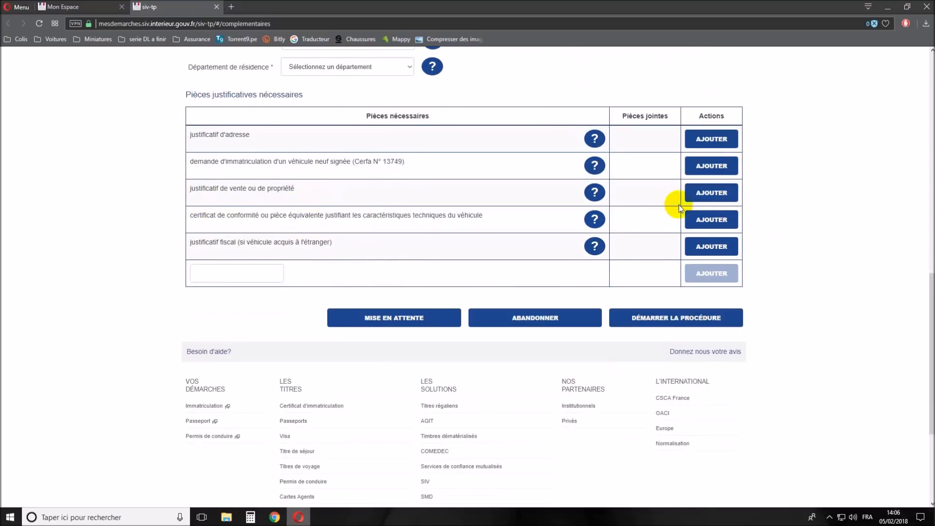
left_click_drag(300, 193, 446, 224)
left_click(451, 224)
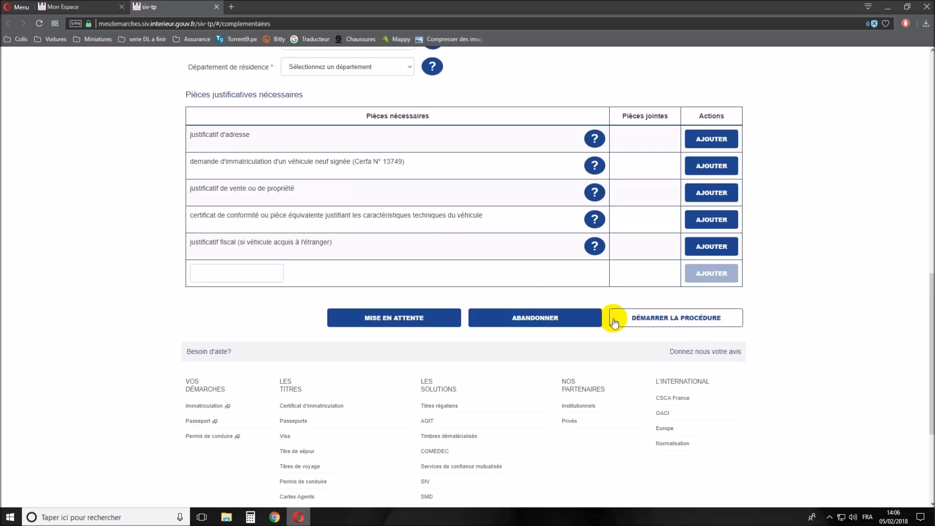
left_click_drag(200, 243, 303, 255)
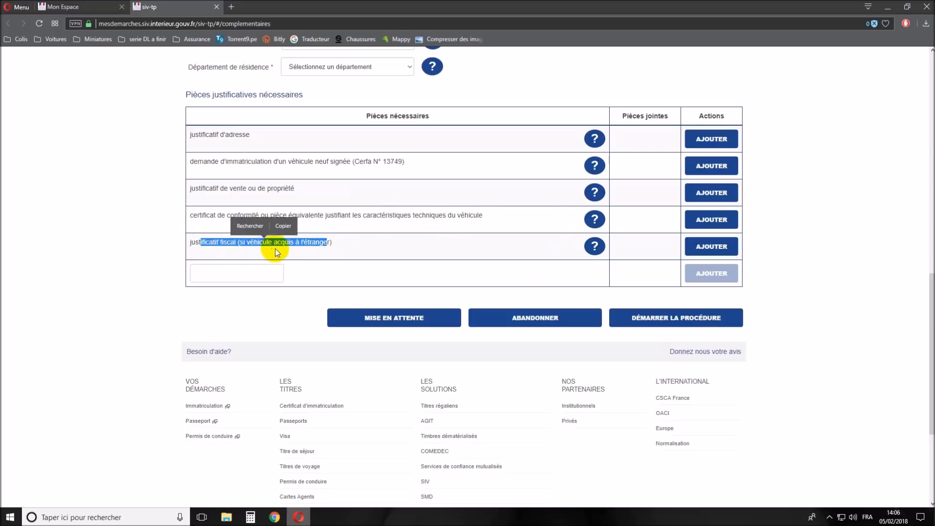
left_click(353, 244)
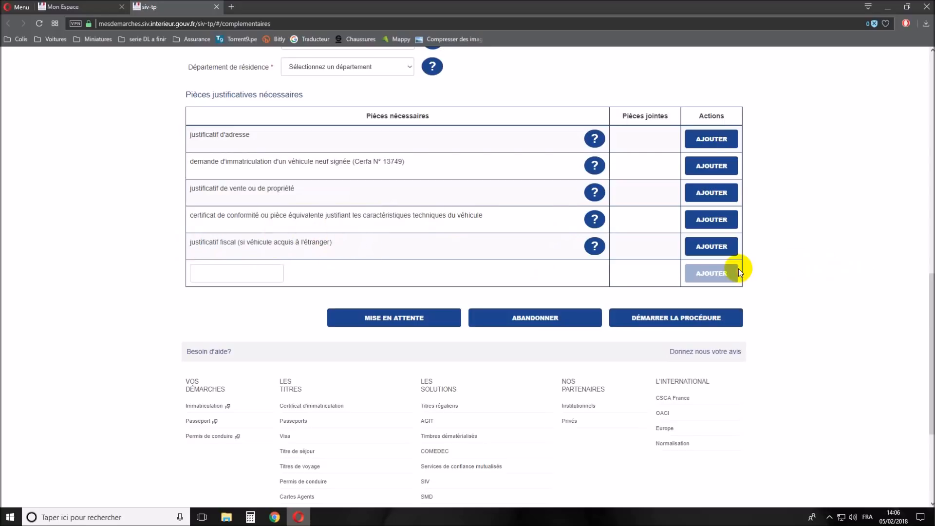
scroll(745, 324, "up", 4)
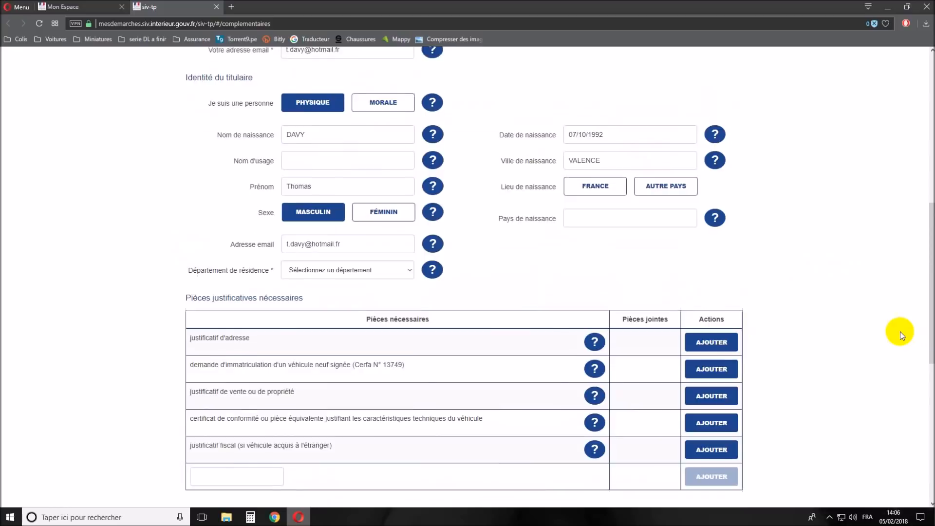
scroll(900, 332, "up", 9)
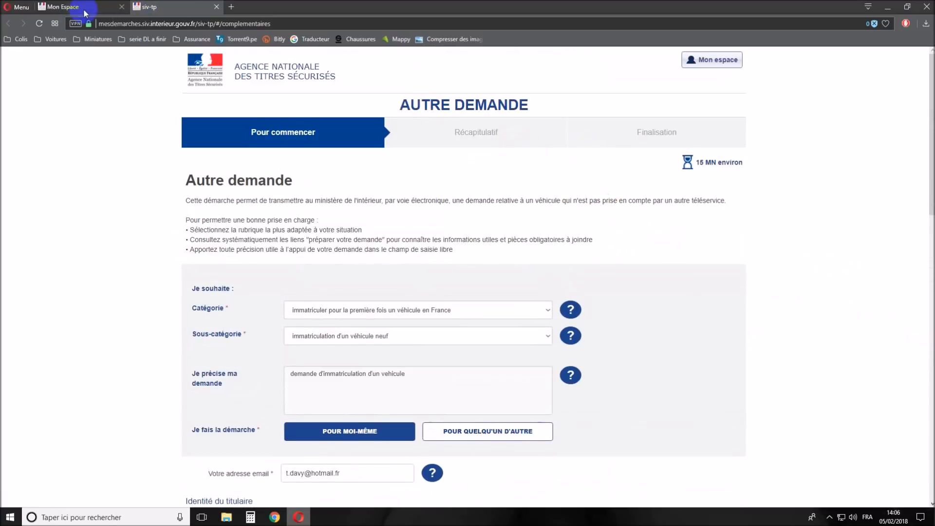
- Close the form tab and load the list of ongoing requests in Mon Espace
left_click(214, 7)
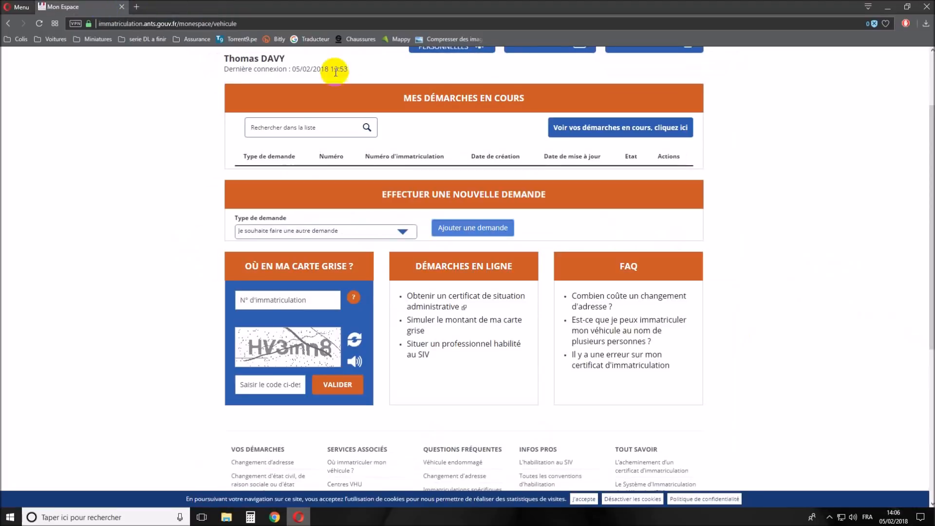
scroll(521, 138, "up", 2)
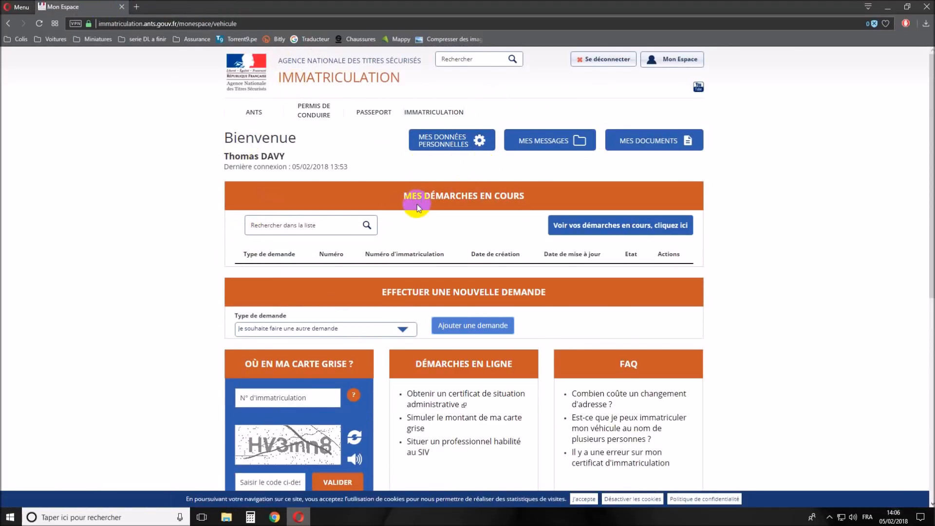
scroll(349, 217, "down", 1)
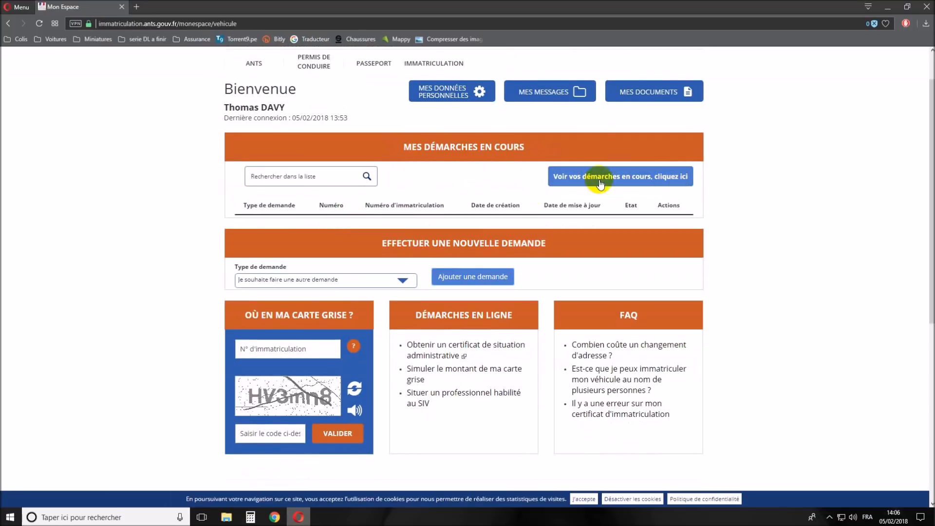
left_click(669, 184)
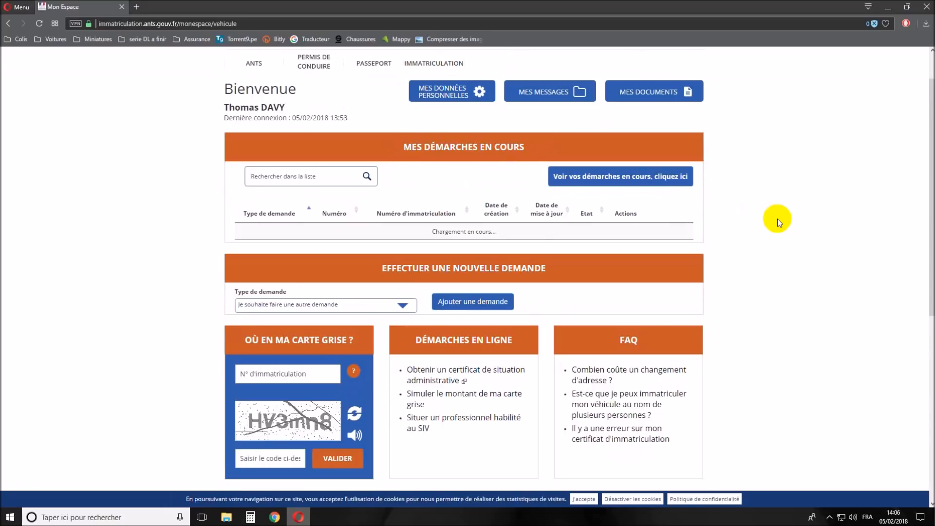
- Inspect the first request's number and accept the cookie notice
scroll(346, 250, "down", 1)
scroll(345, 251, "down", 1)
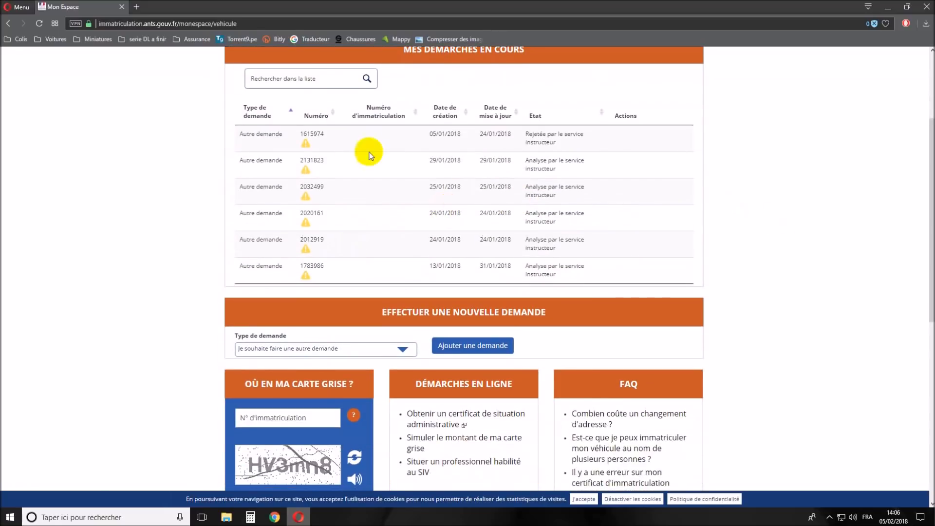
left_click(262, 133)
left_click_drag(262, 133, 328, 134)
left_click(313, 134)
left_click(344, 139)
left_click(302, 134)
left_click_drag(302, 135, 340, 134)
left_click(355, 141)
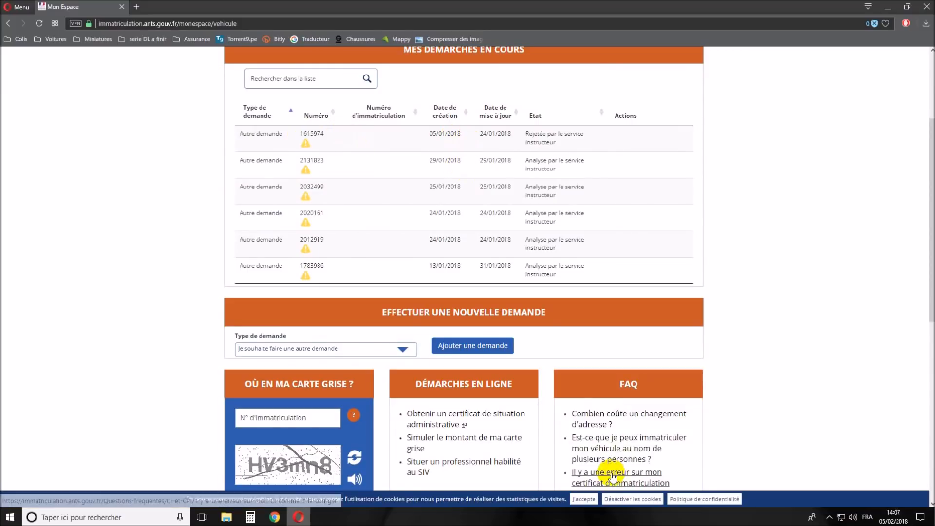
left_click(584, 499)
- Review the six Autre demande requests: one rejected, five under instructor analysis
left_click_drag(533, 134, 586, 142)
left_click(586, 142)
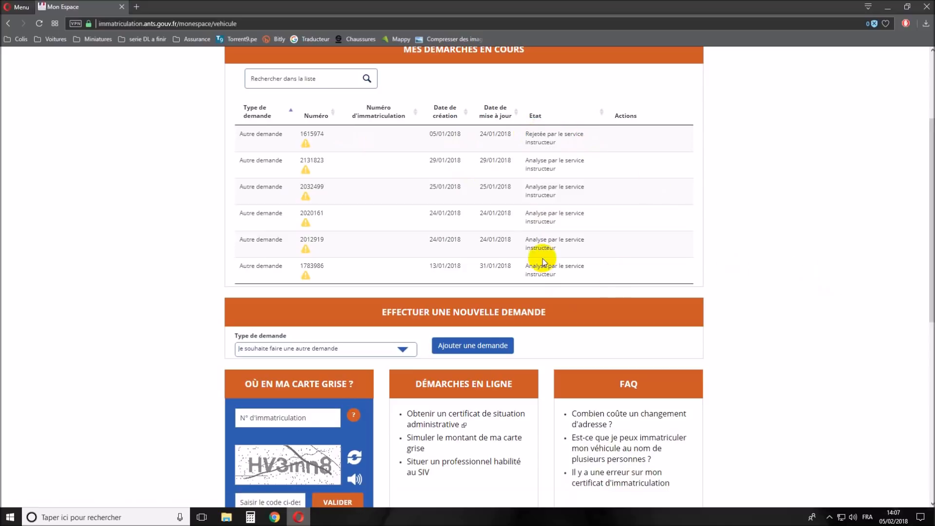
left_click_drag(303, 187, 326, 239)
scroll(324, 239, "up", 1)
left_click(311, 323)
left_click_drag(528, 323, 574, 333)
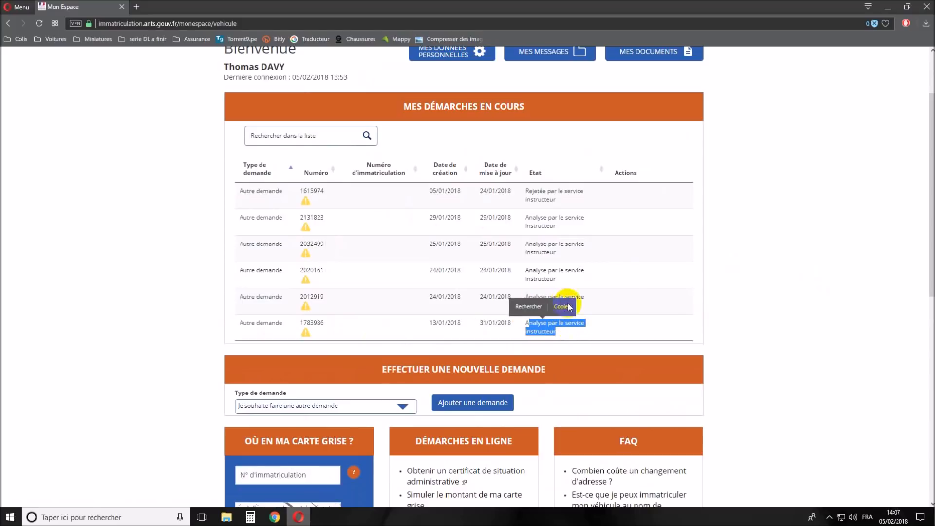
left_click(627, 303)
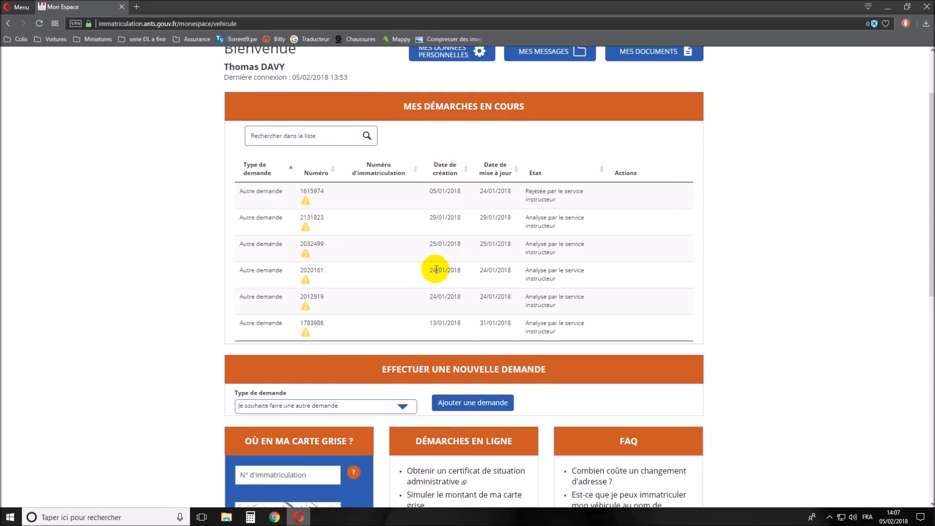
left_click_drag(432, 269, 467, 272)
left_click(468, 283)
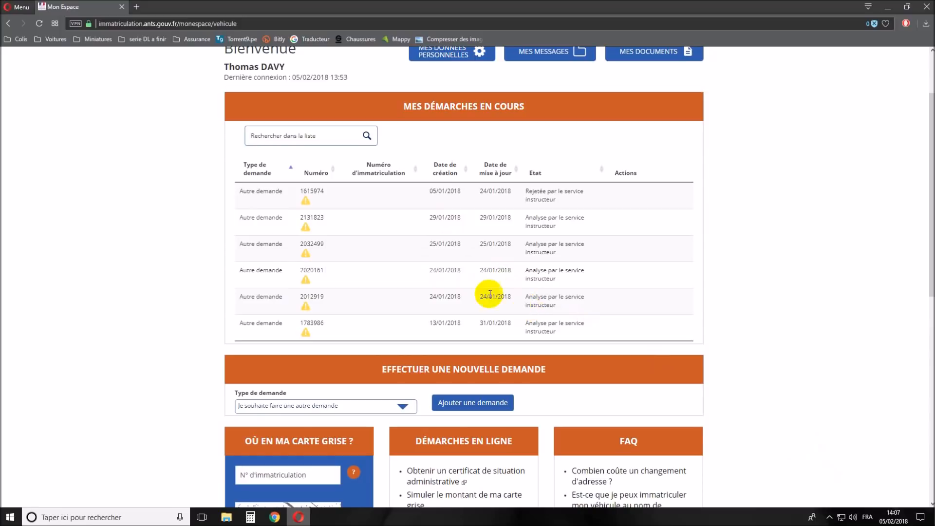
scroll(466, 259, "down", 1)
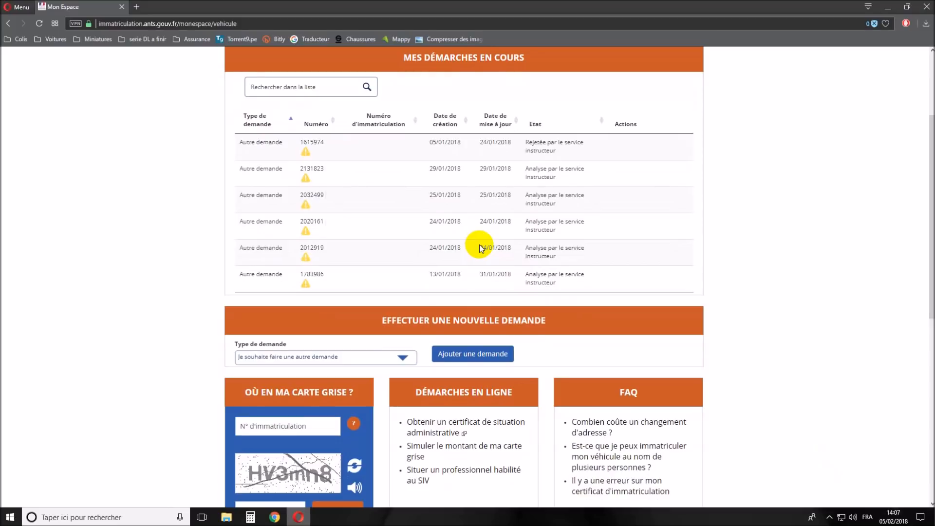
left_click_drag(243, 169, 323, 186)
left_click(366, 219)
scroll(396, 237, "down", 3)
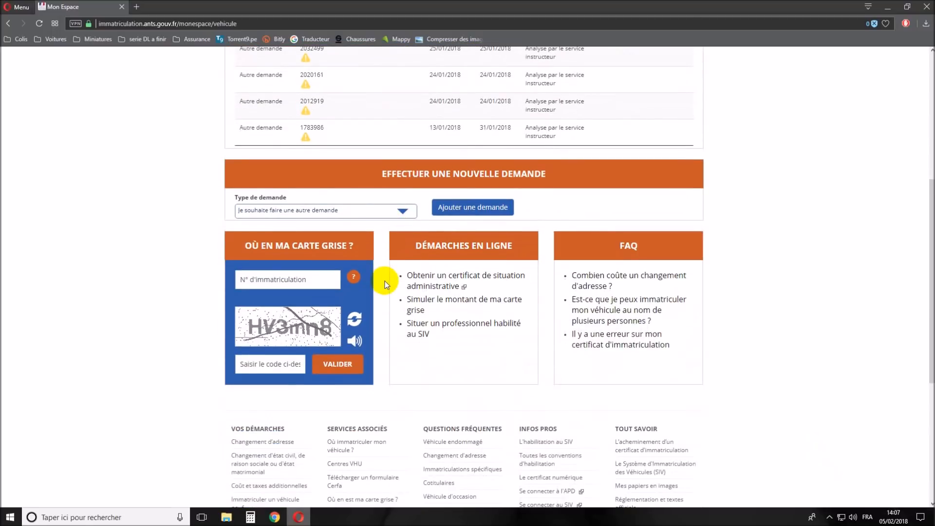
scroll(385, 281, "up", 6)
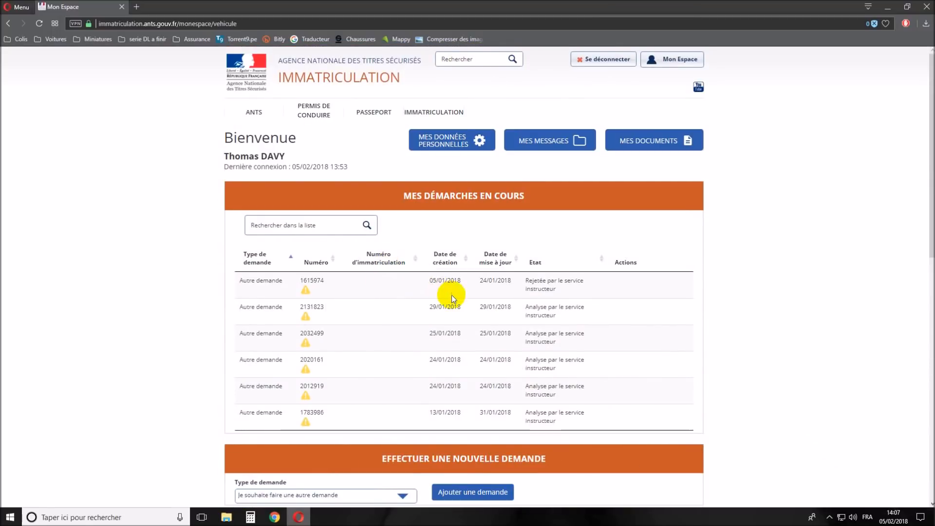